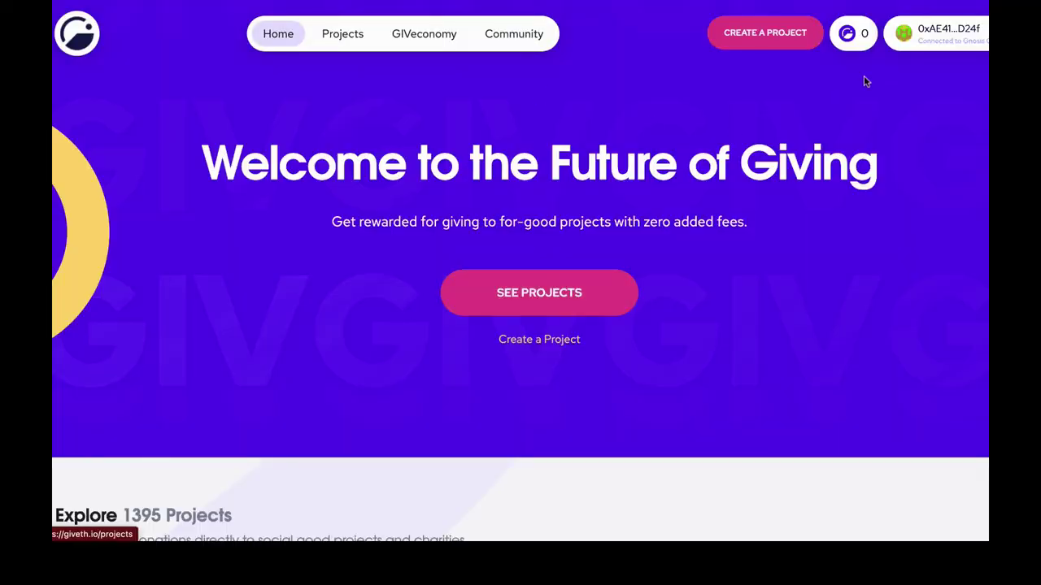
Go from the xDai Faucets docs page to the Giveth homepage with the Gnosis Chain wallet connected.
mouse_move(923, 42)
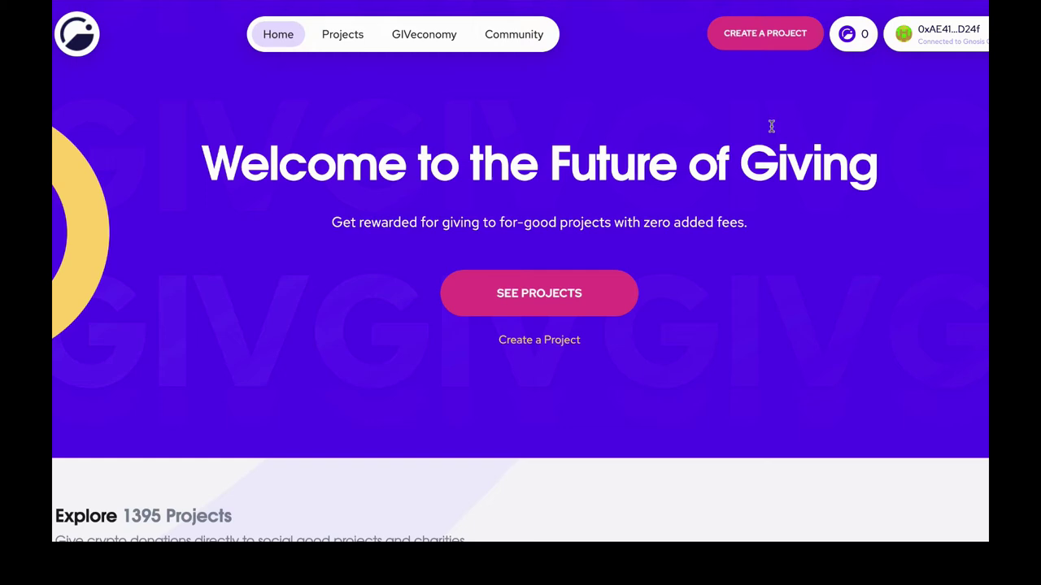
Browse the Giveth Projects listing, scrolling through its Category filter and Sort By options.
click(343, 35)
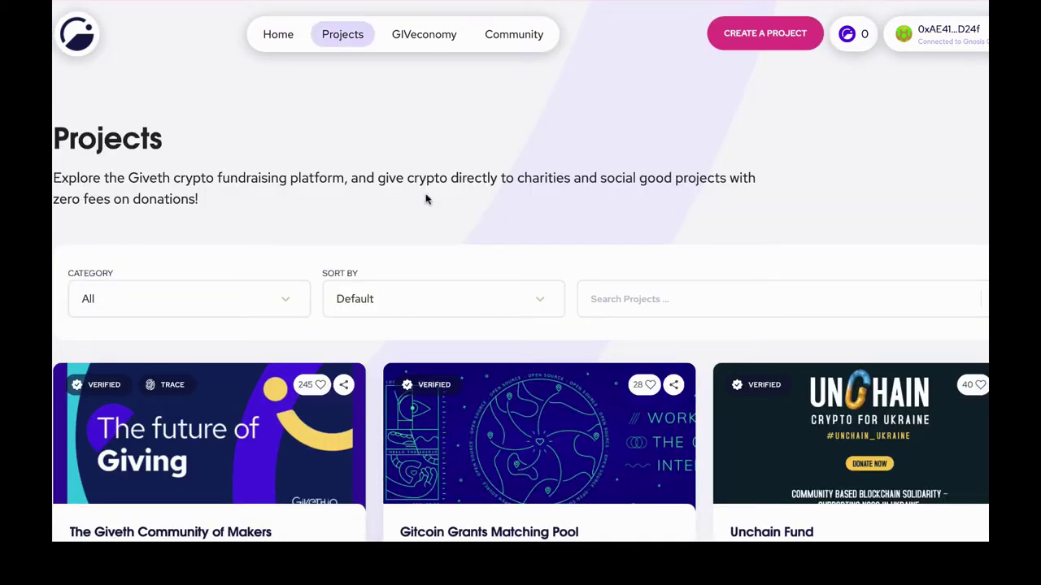
scroll(425, 199, down, 1)
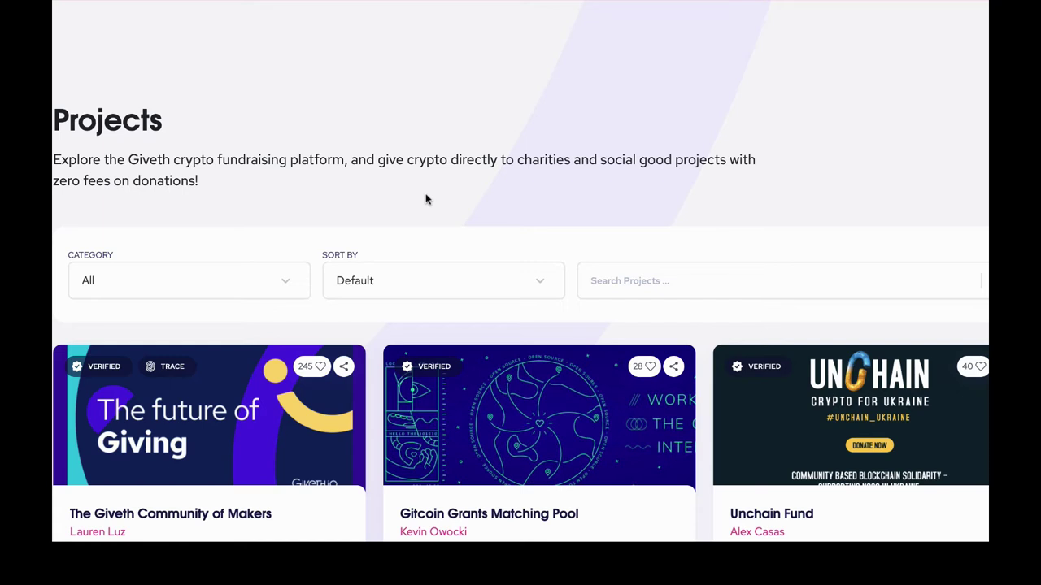
click(289, 280)
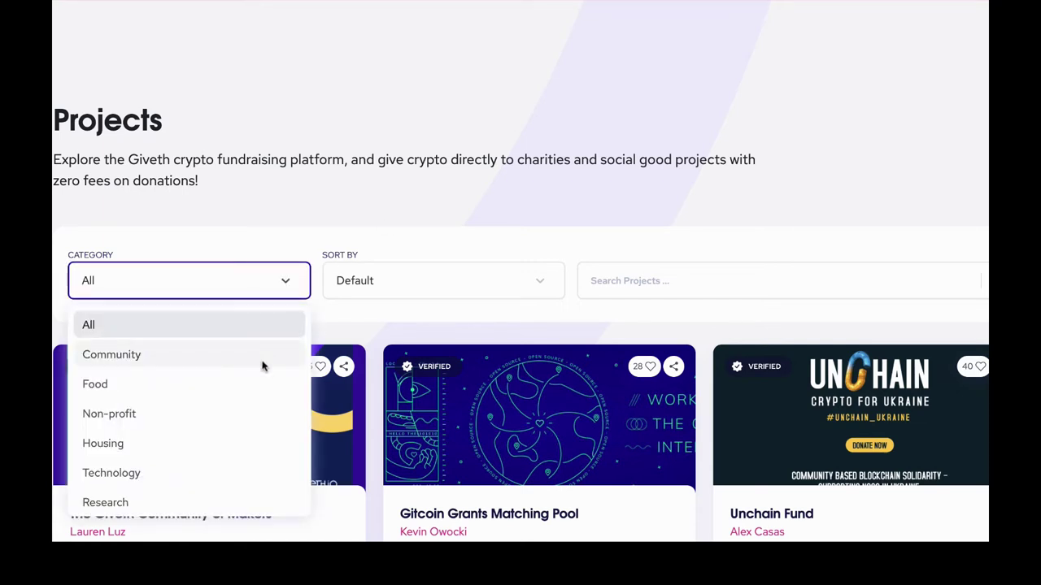
scroll(262, 366, down, 5)
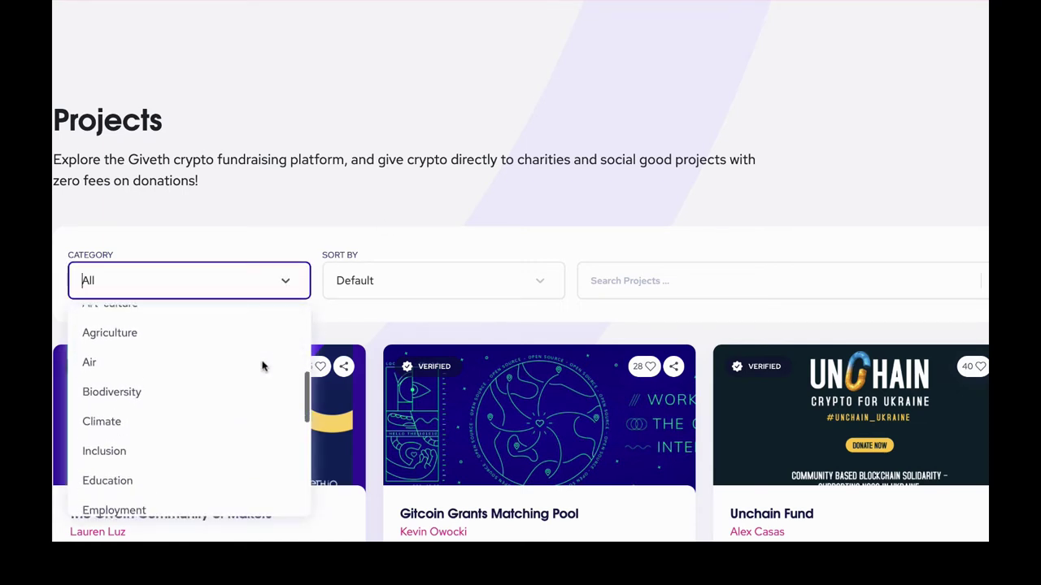
scroll(262, 366, down, 5)
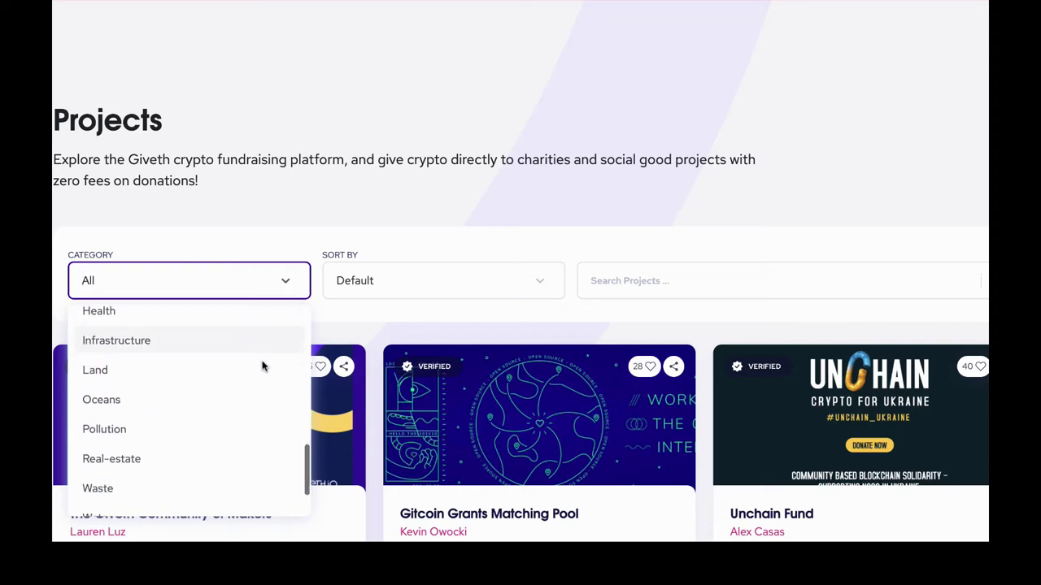
scroll(261, 365, down, 2)
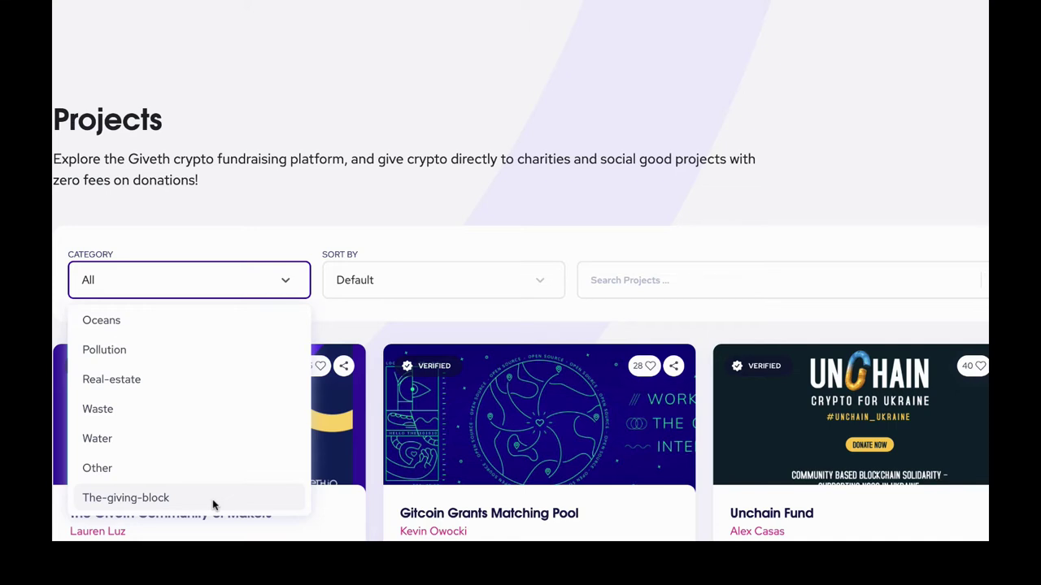
click(476, 290)
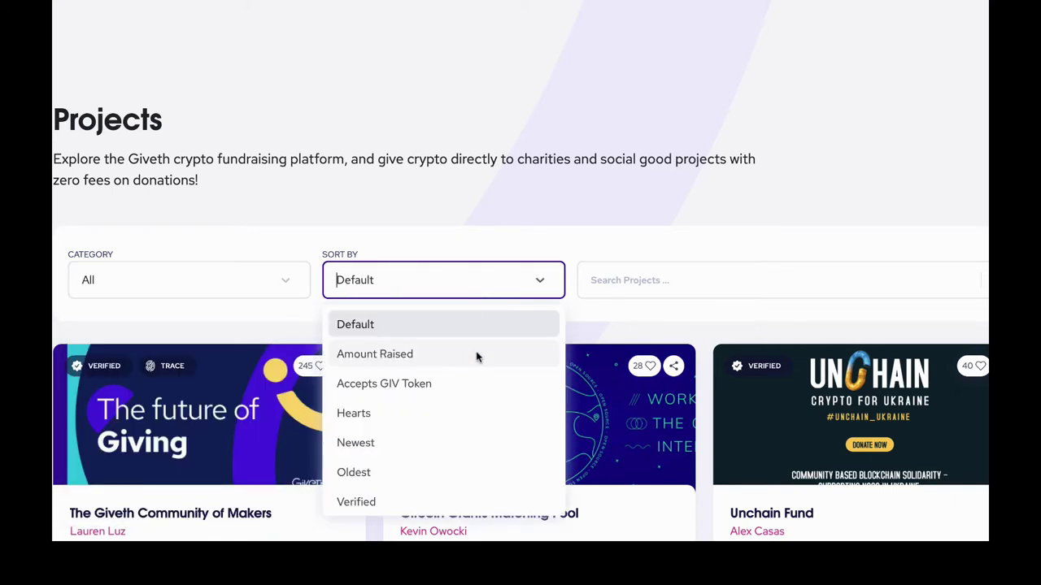
scroll(477, 356, down, 1)
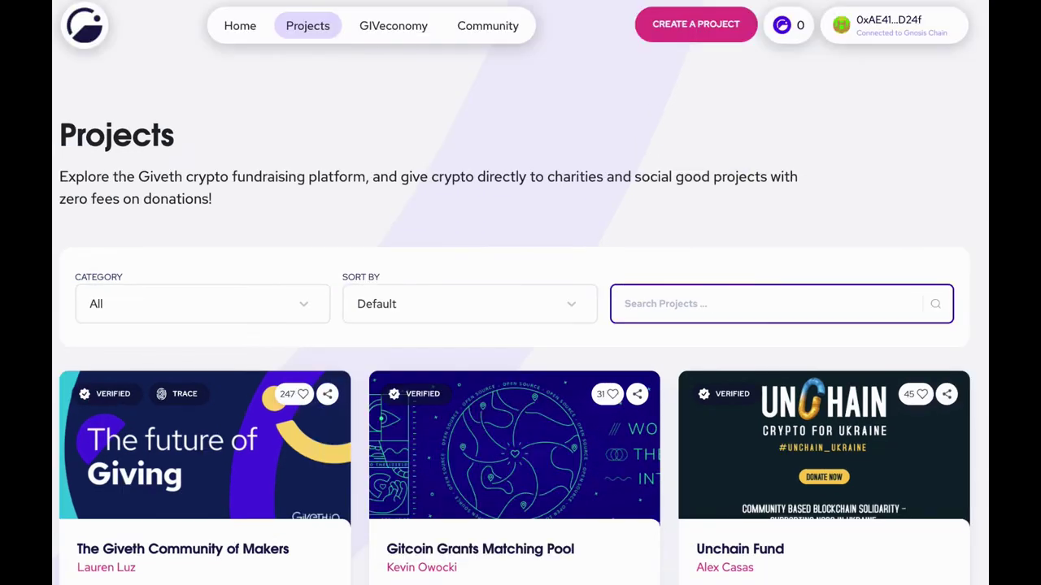
Search projects for 'giveth match' and open the Giveth Matching Pool page.
text(giveth match)
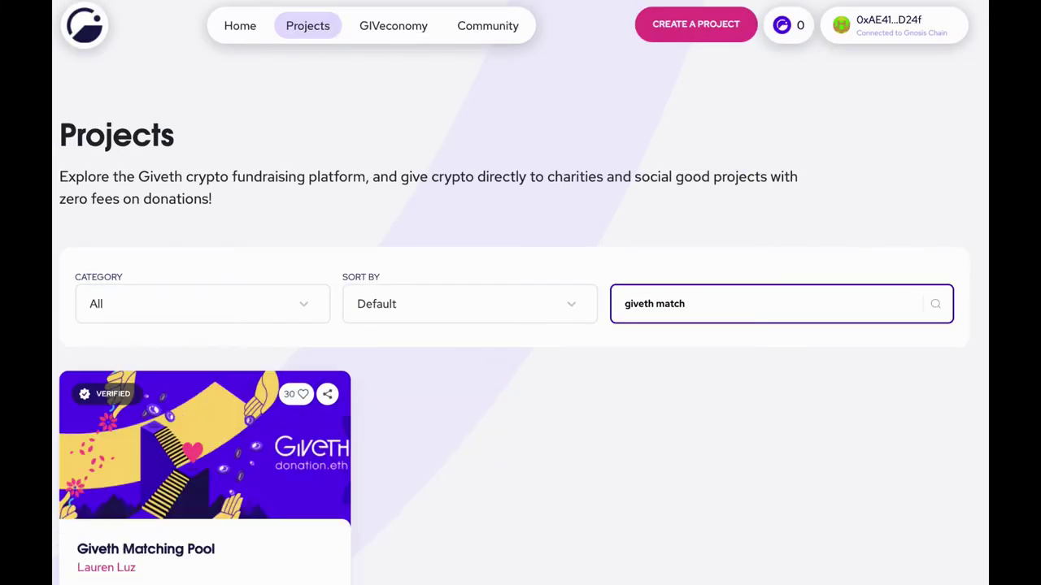
scroll(232, 469, down, 2)
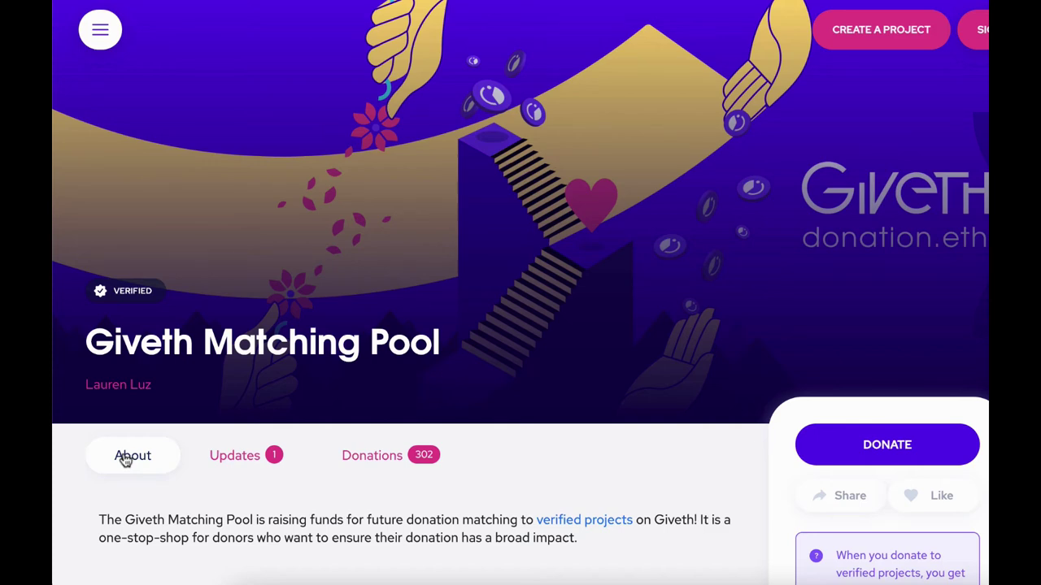
Read the Giveth Matching Pool's updates and donation history, then start a donation.
scroll(124, 459, down, 3)
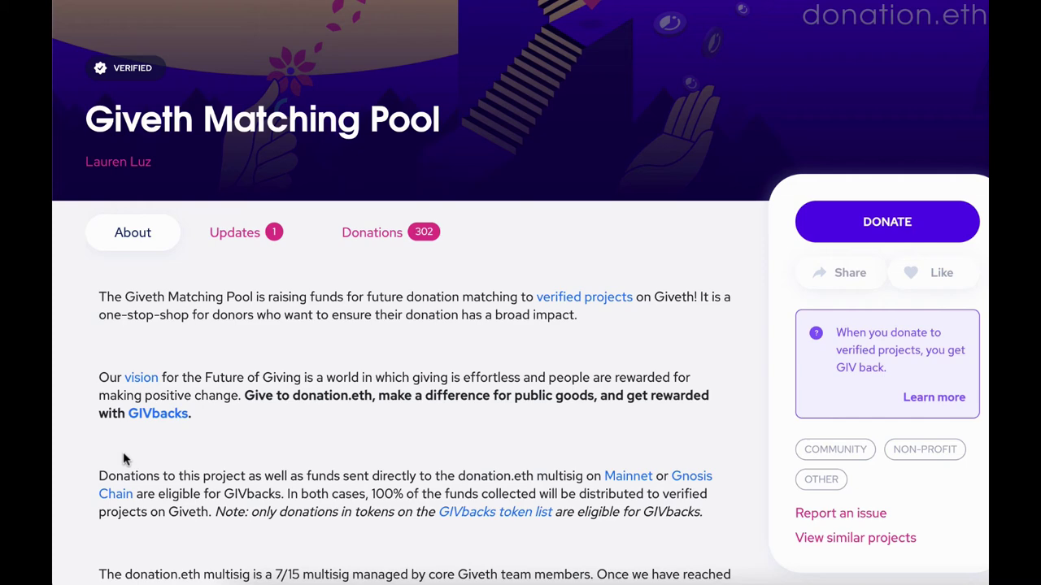
click(231, 232)
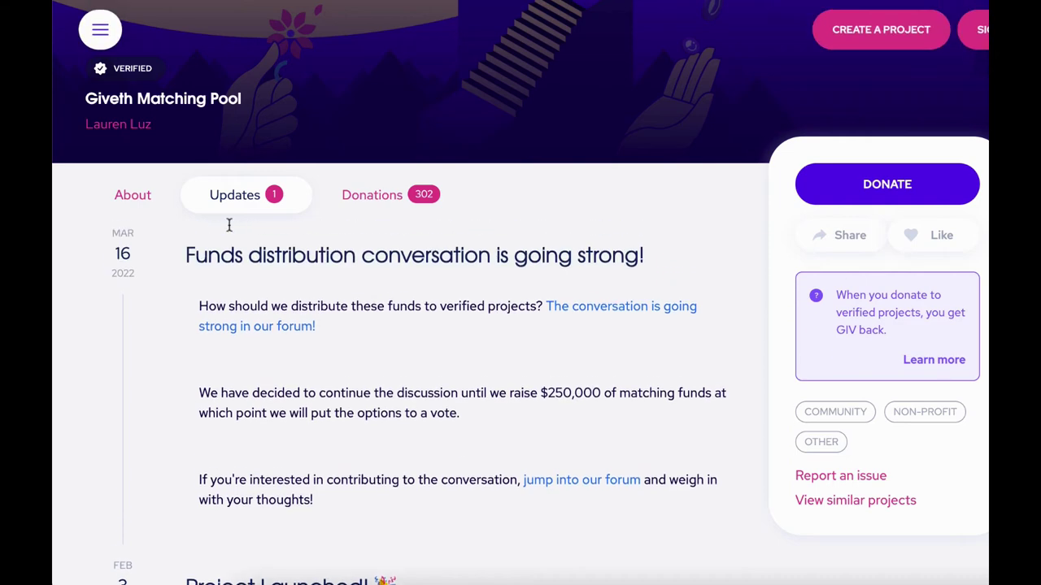
click(367, 196)
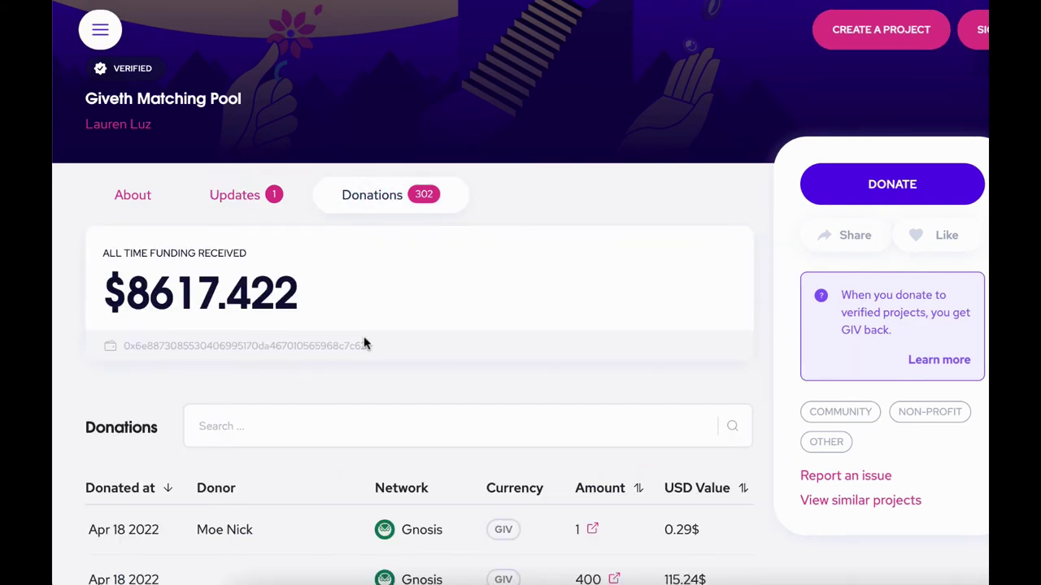
scroll(363, 344, down, 3)
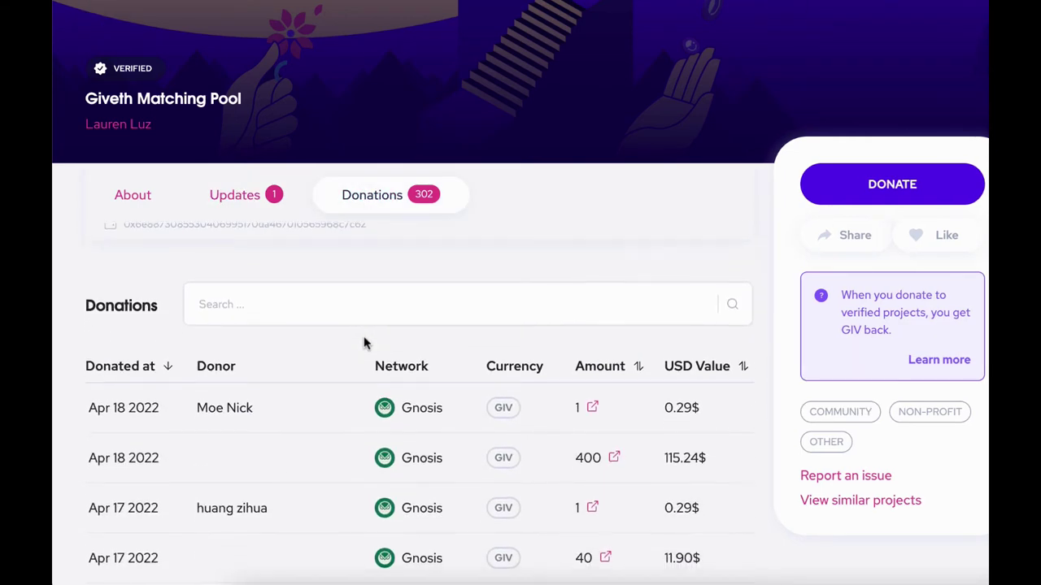
scroll(363, 341, down, 5)
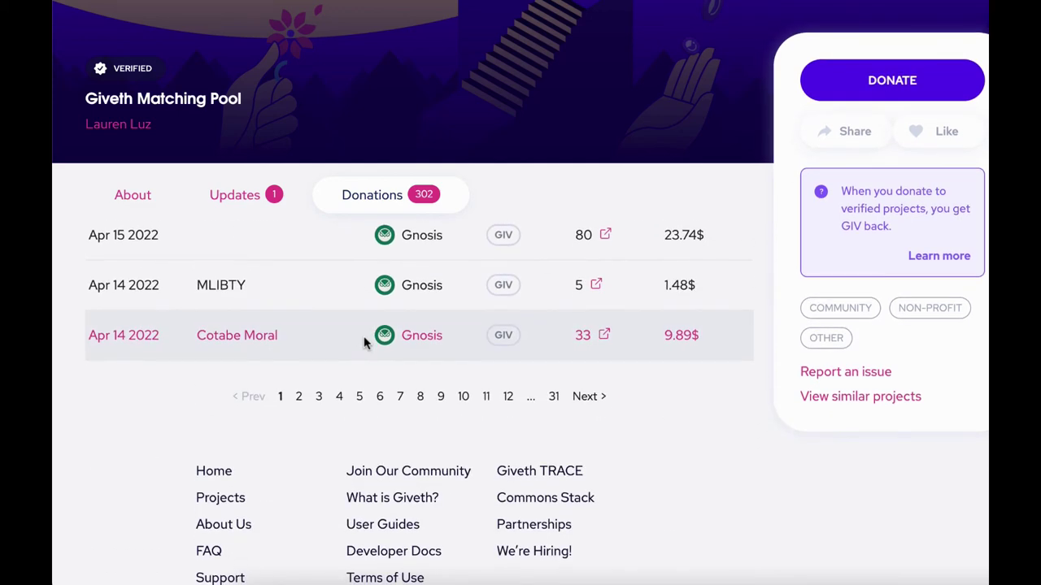
scroll(363, 341, up, 4)
scroll(363, 340, up, 5)
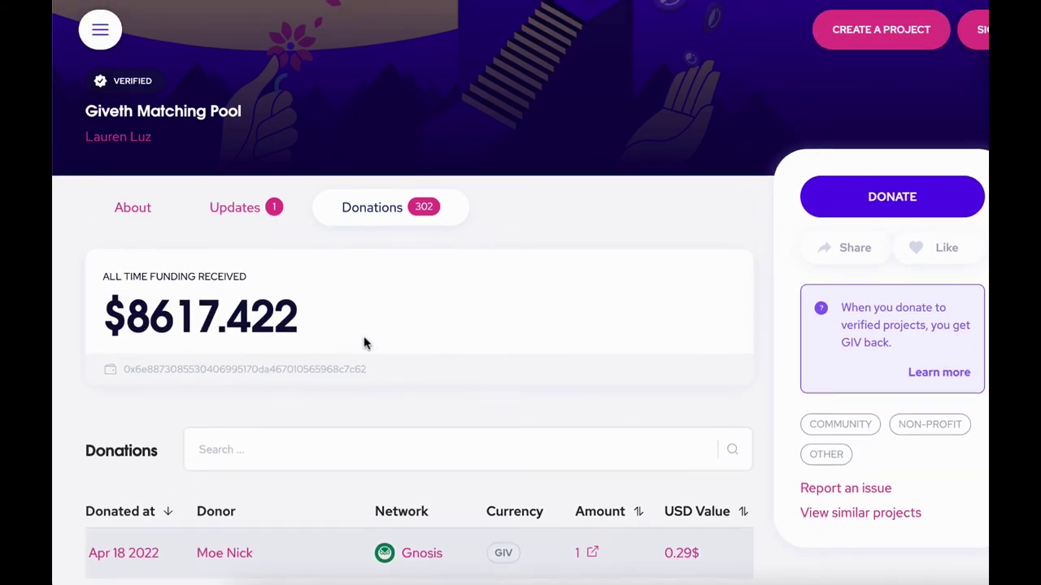
click(862, 199)
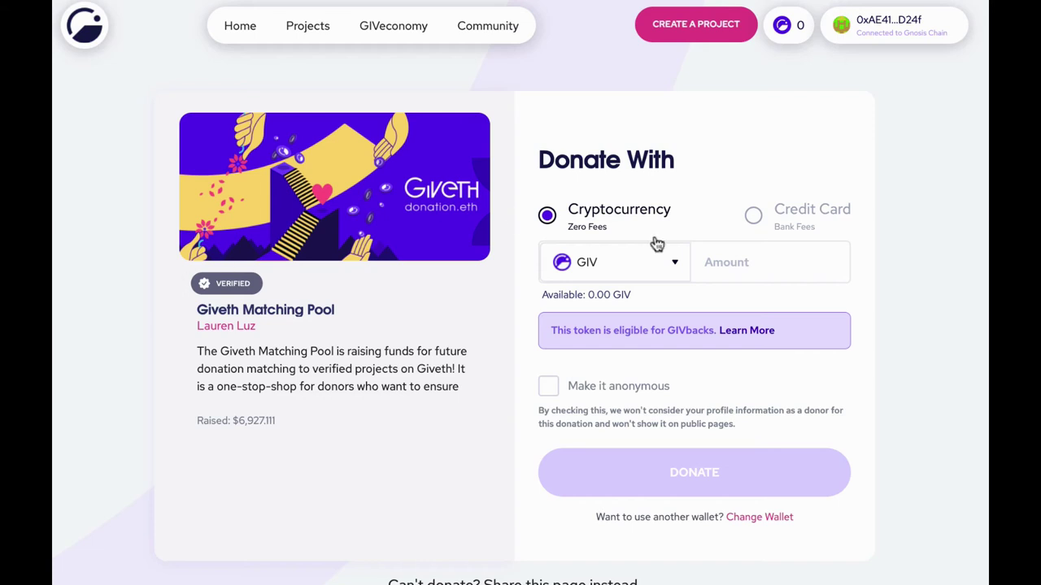
Choose WXDAI as the donation token and enter an amount of 5.
click(671, 269)
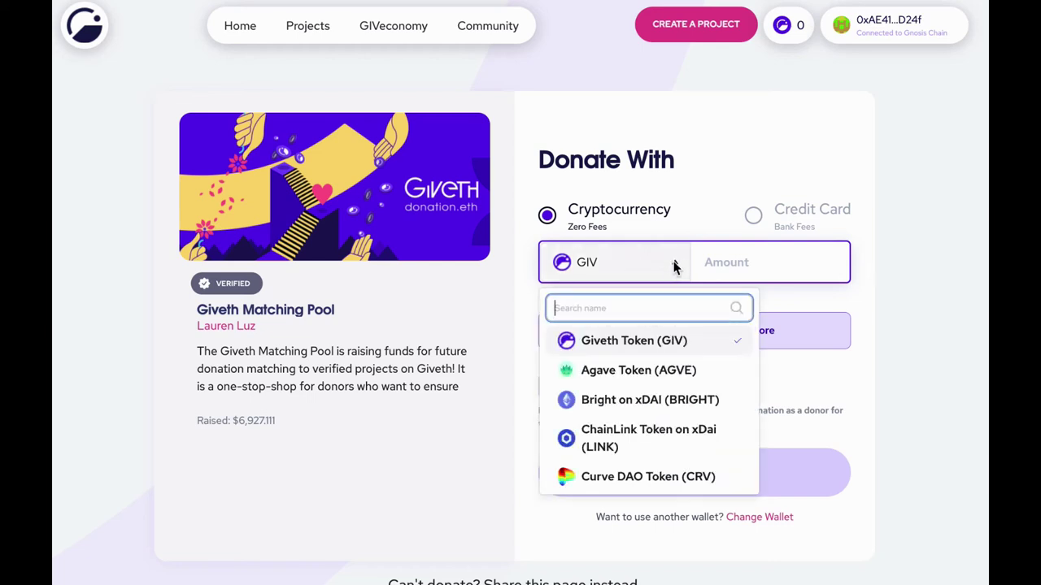
text(xdai)
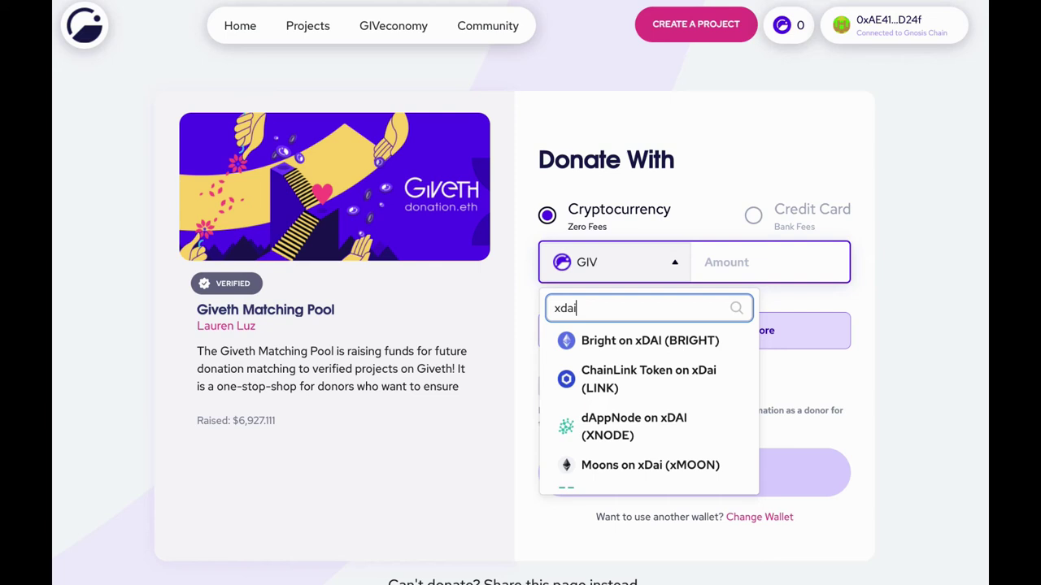
scroll(720, 418, down, 1)
scroll(720, 418, down, 3)
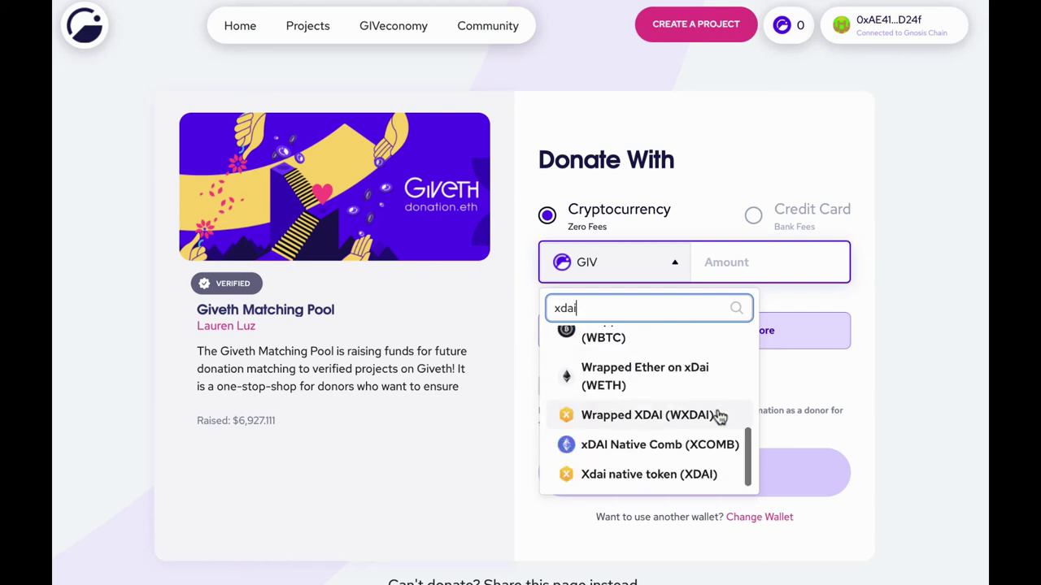
click(674, 474)
click(784, 260)
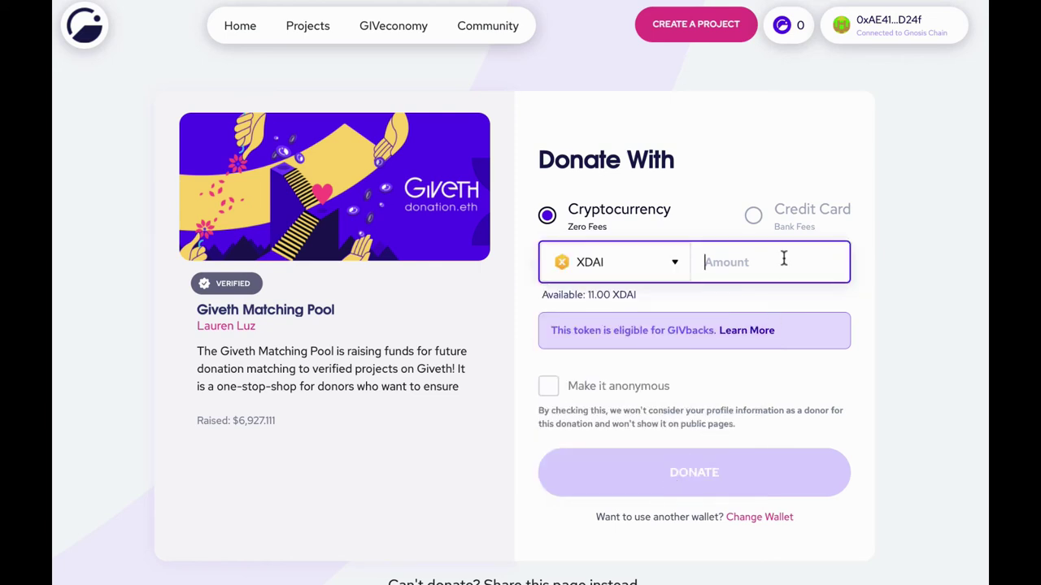
text(5)
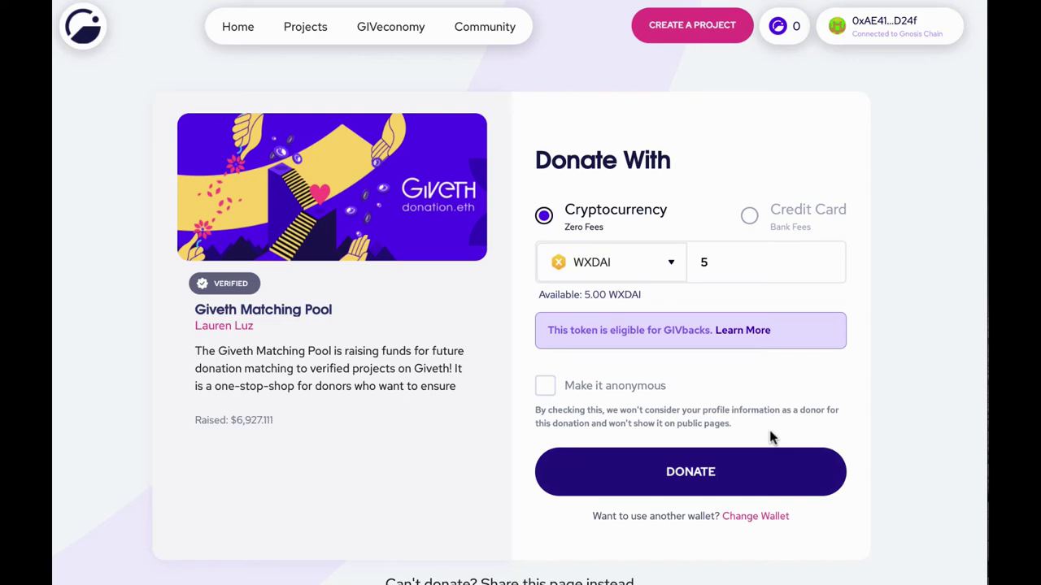
Submit the donation and sign in to Giveth with the MetaMask wallet.
click(764, 473)
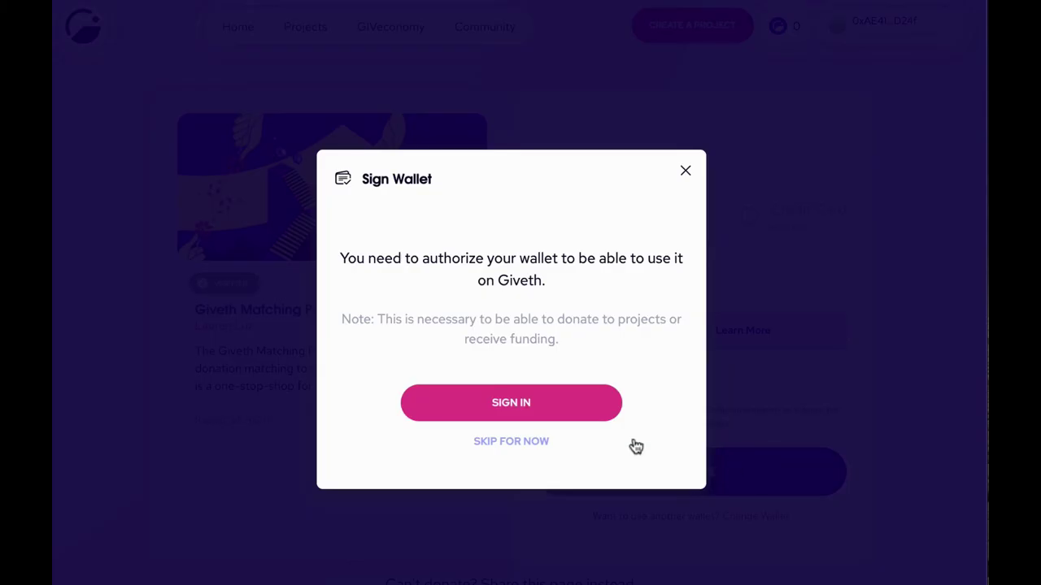
click(552, 406)
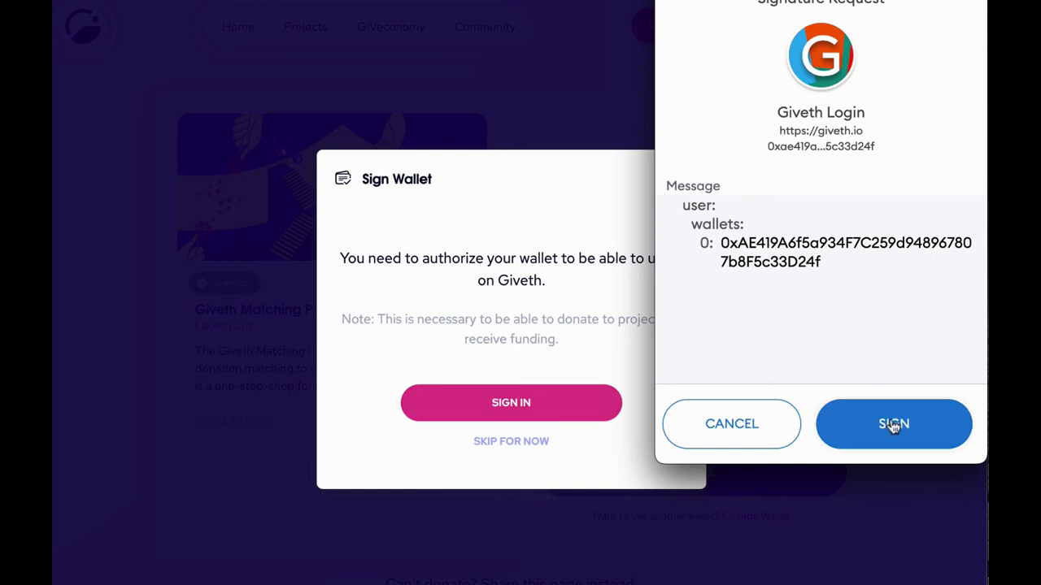
click(894, 425)
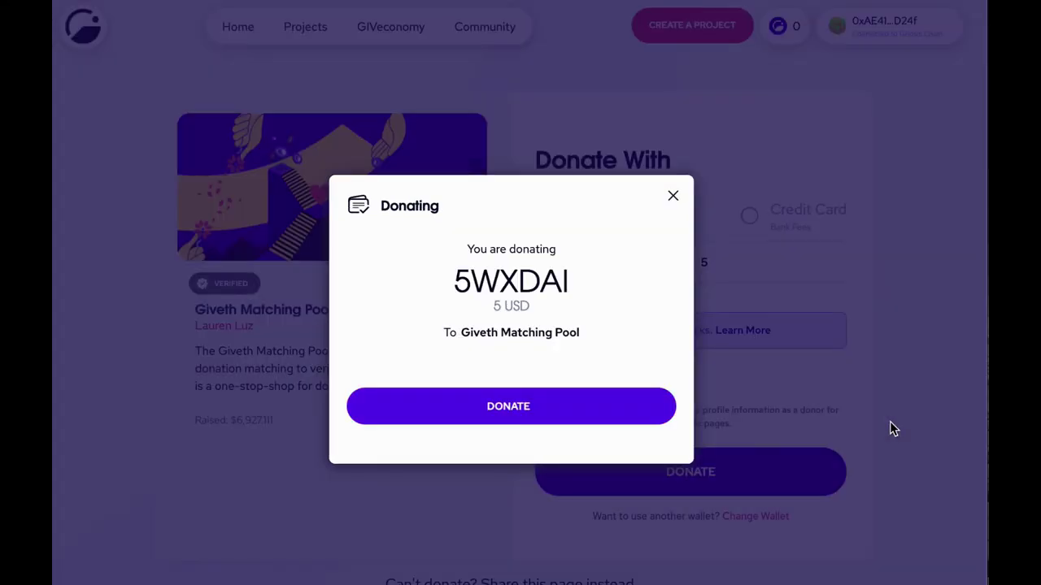
Confirm donating 5 WXDAI to the pool and approve the transaction in MetaMask.
click(618, 408)
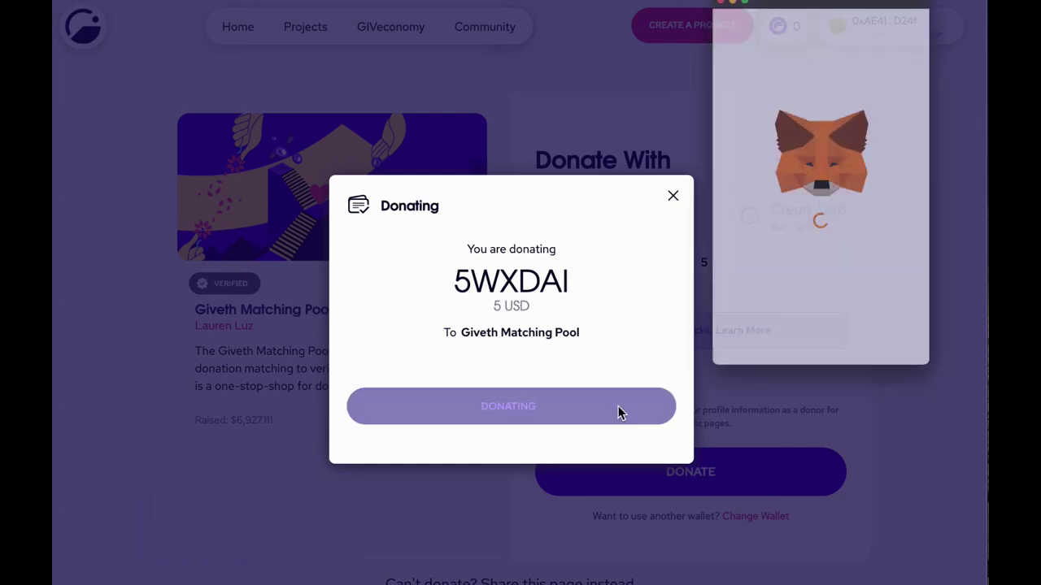
scroll(882, 323, down, 3)
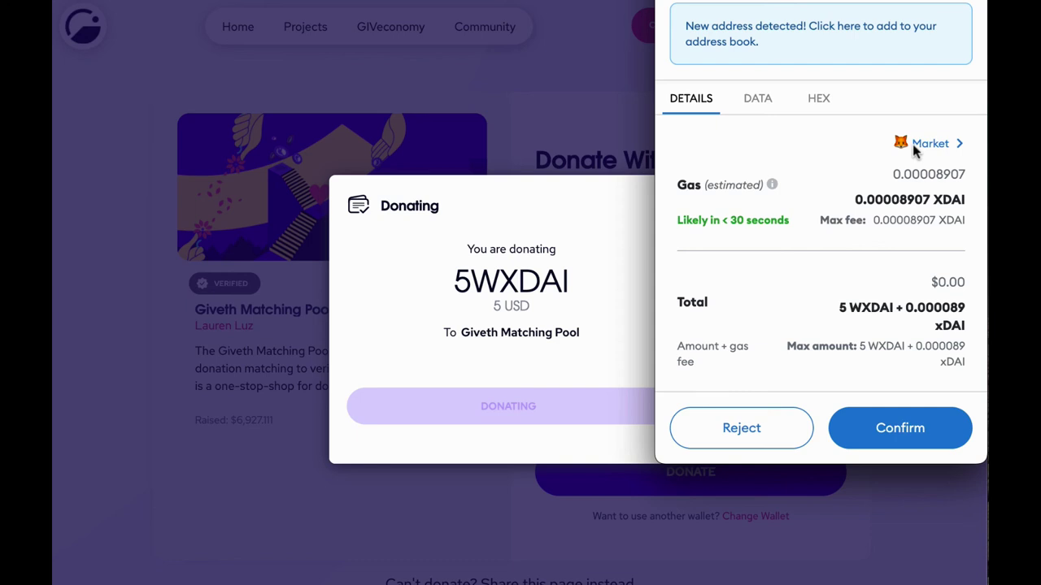
click(938, 441)
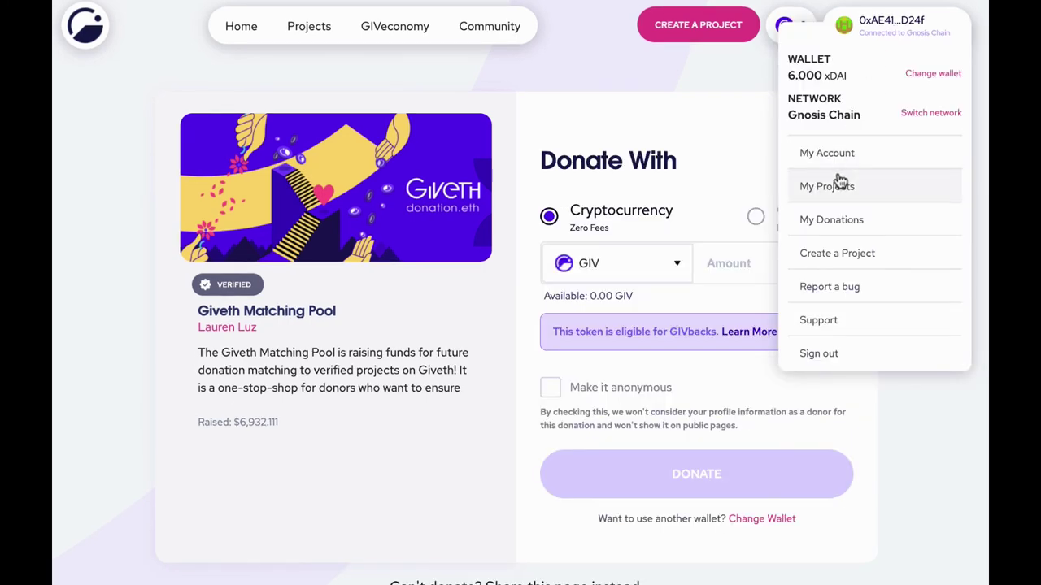
Open My Account showing the single $5 donation and start completing the profile.
click(840, 159)
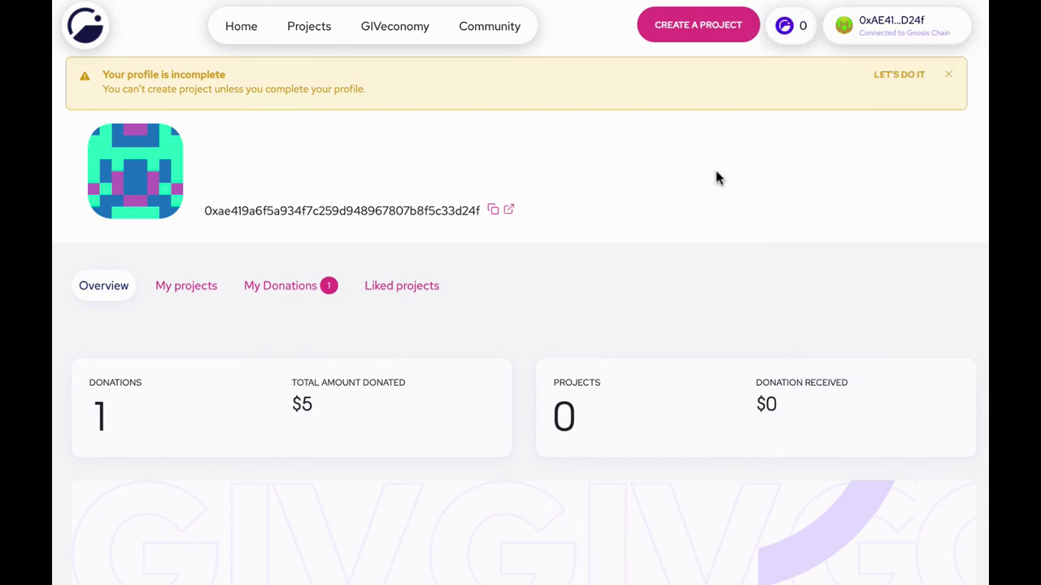
click(880, 77)
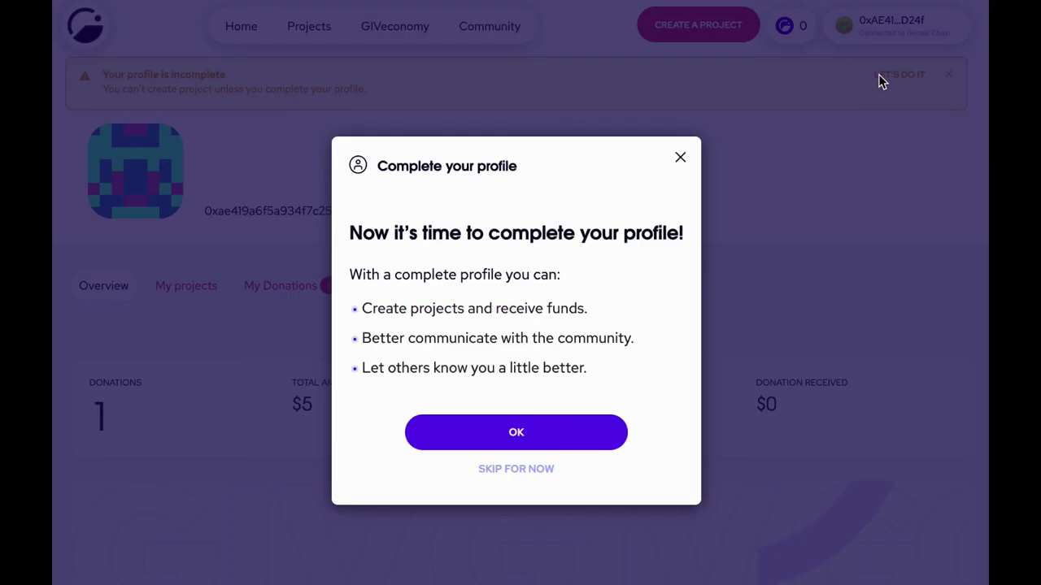